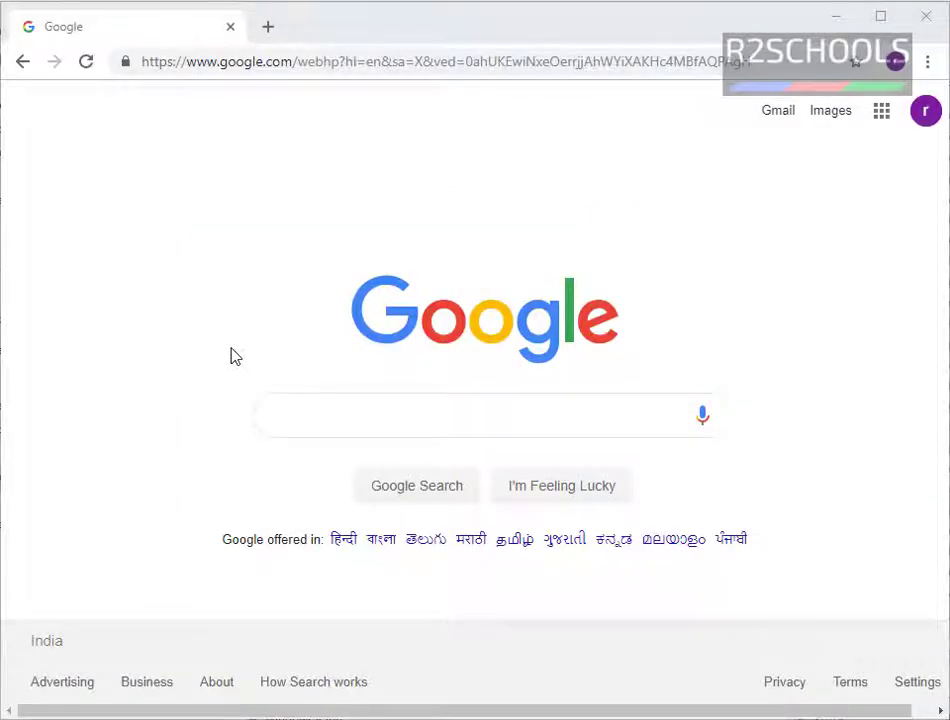
Search Google for 'Download virtualbox'.
left_click(286, 405)
type("Do")
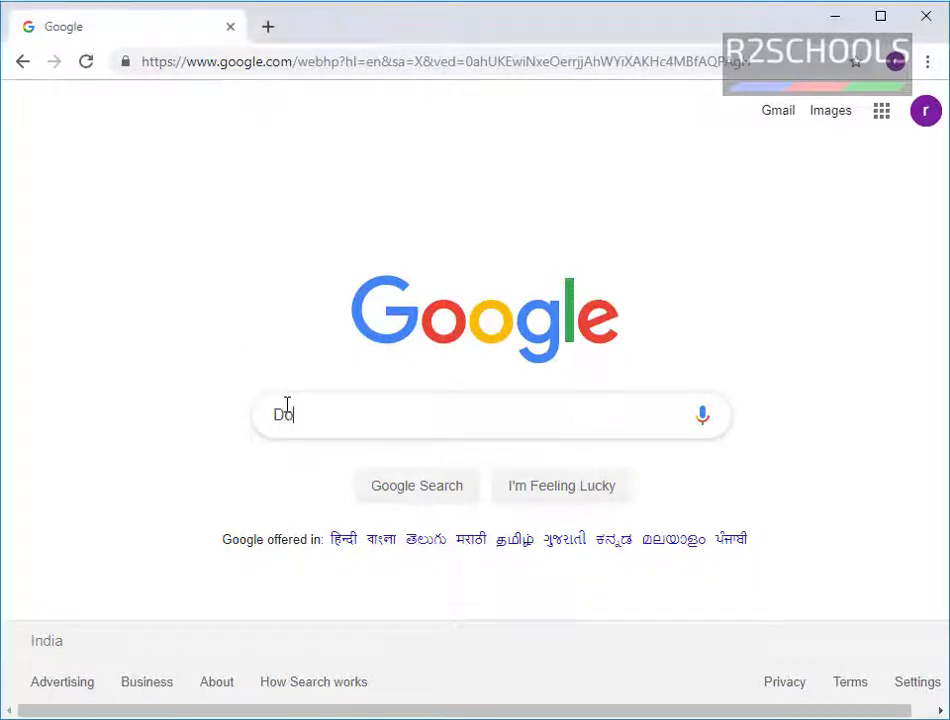
type("wnload")
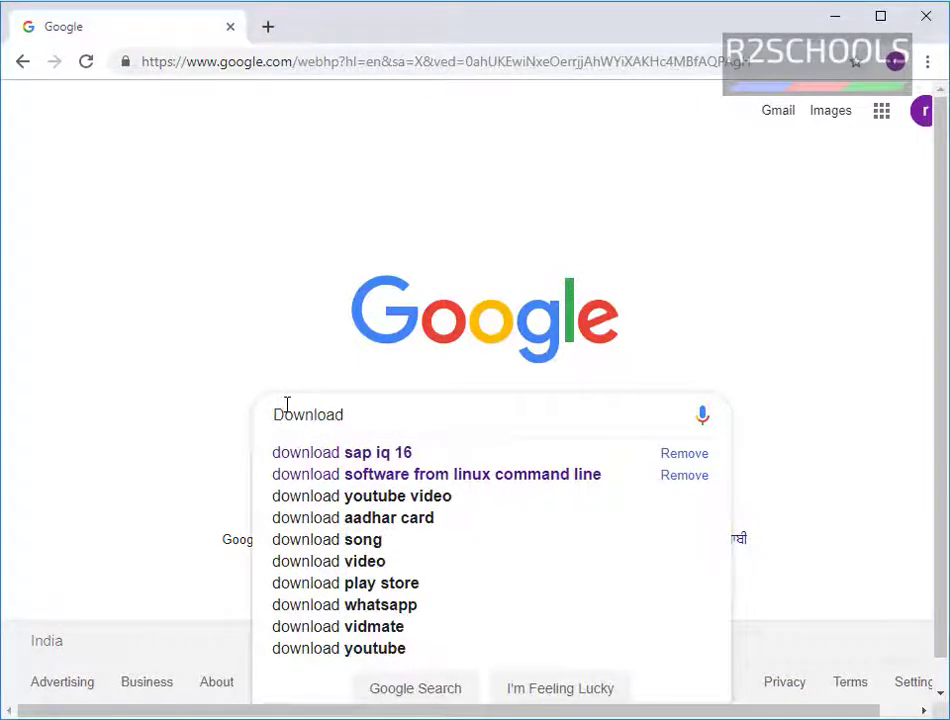
type(" virtualbox")
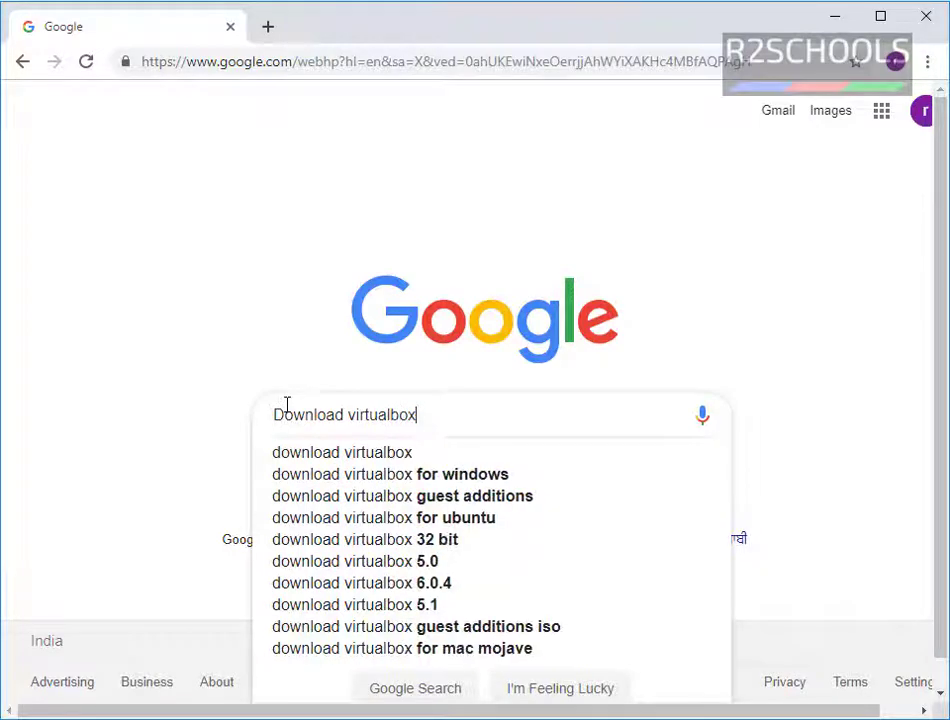
key("Return")
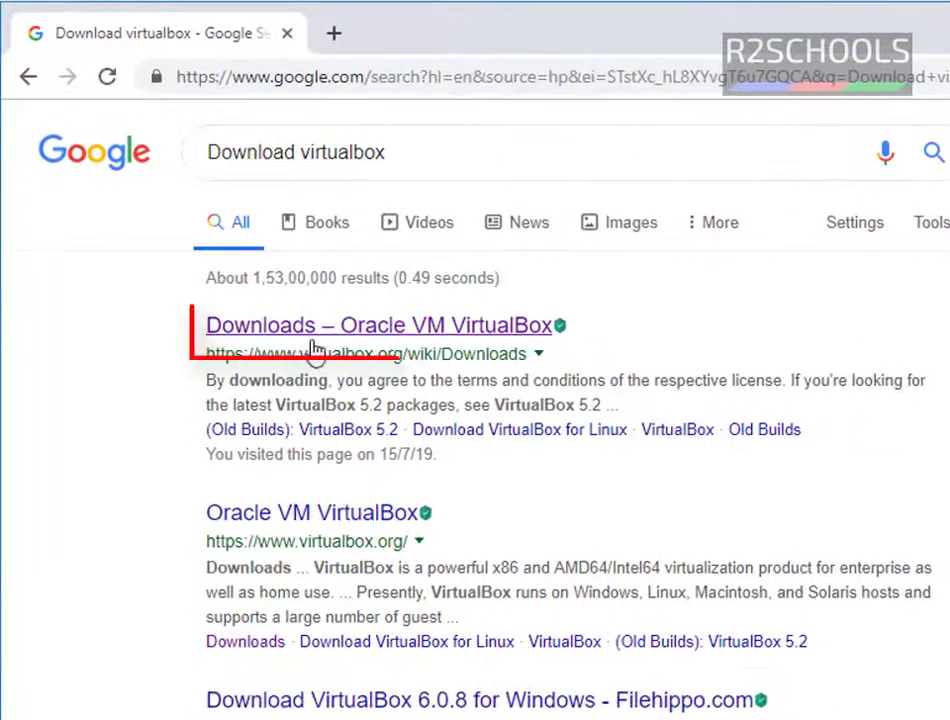
Download the VirtualBox 6.0.8 Windows hosts package from the Oracle VirtualBox Downloads page.
left_click(481, 337)
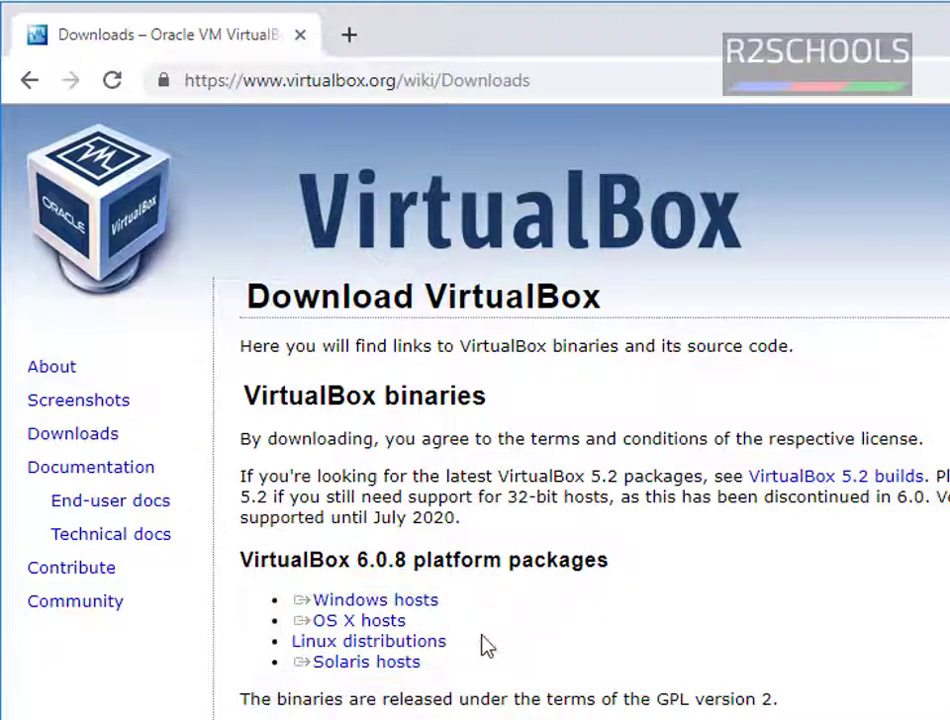
triple_click(407, 600)
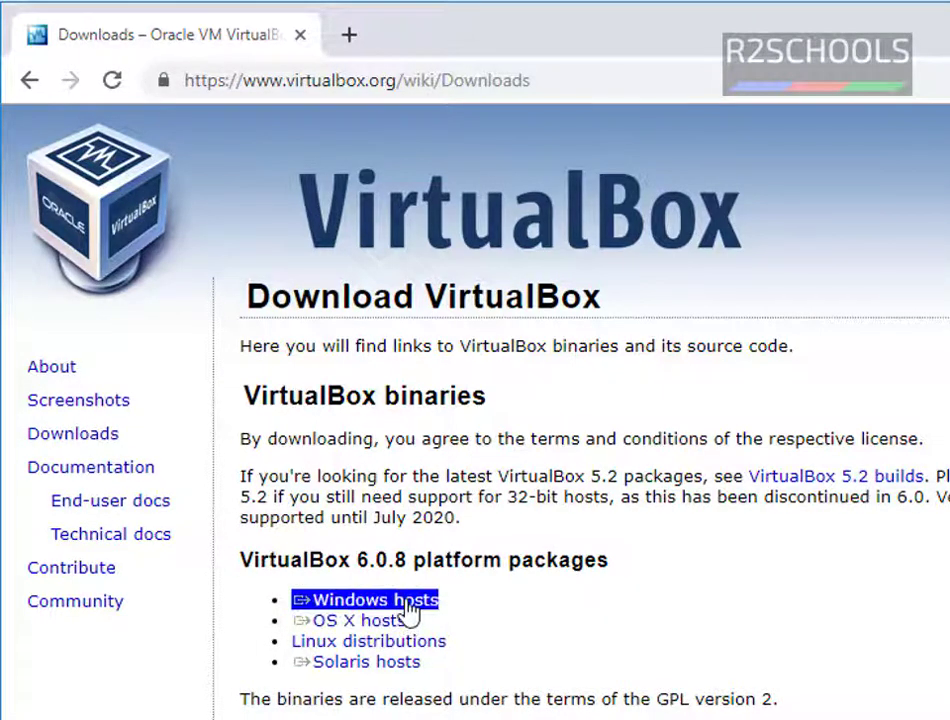
left_click(407, 600)
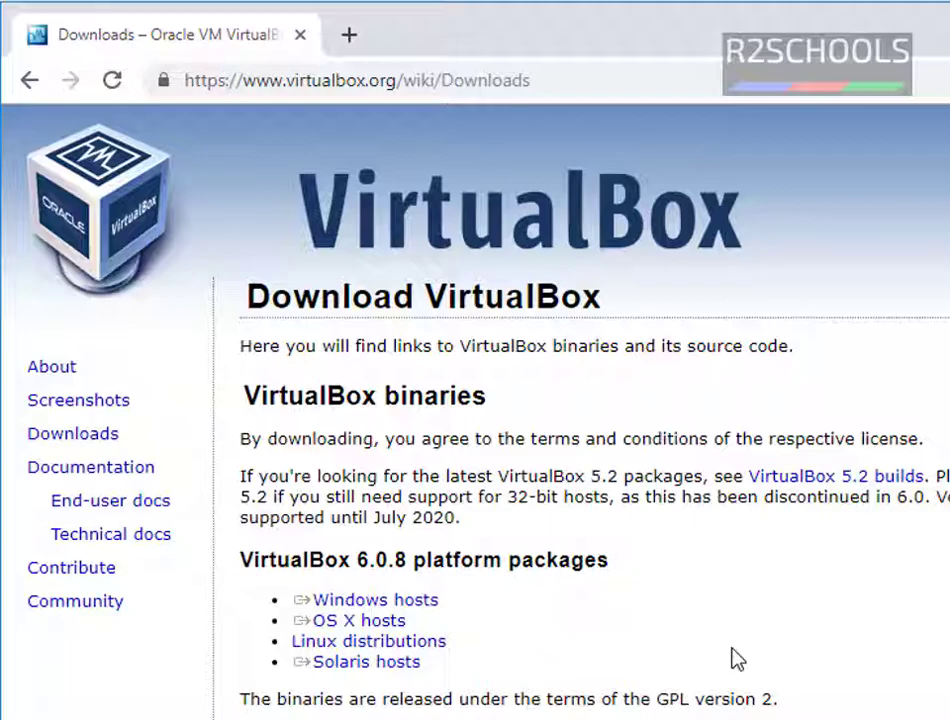
triple_click(426, 606)
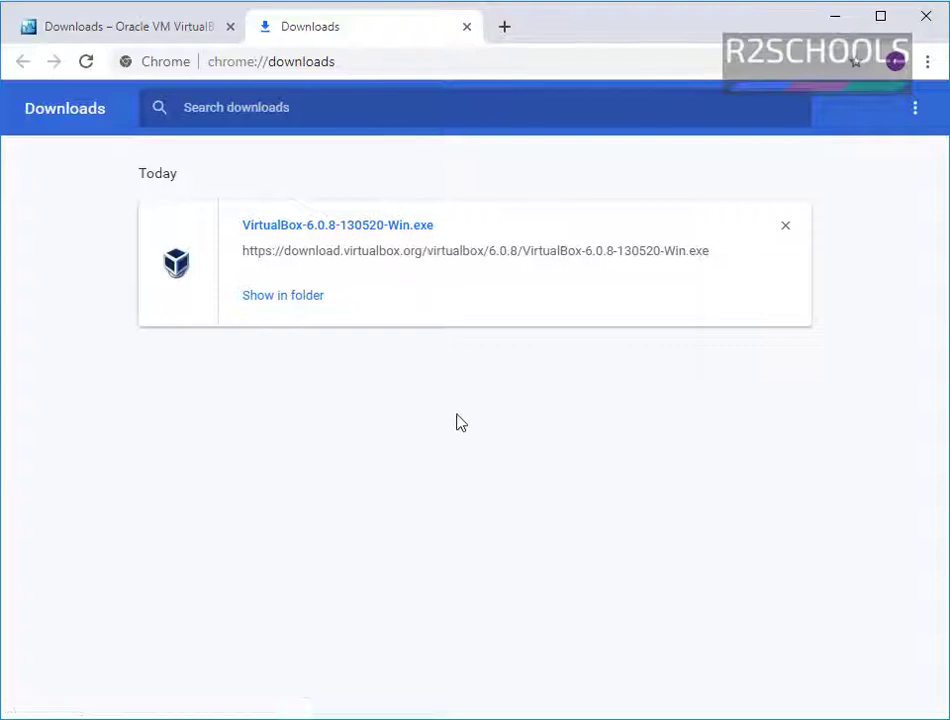
Launch VirtualBox-6.0.8-130520-Win.exe from Chrome's downloads list.
left_click(398, 232)
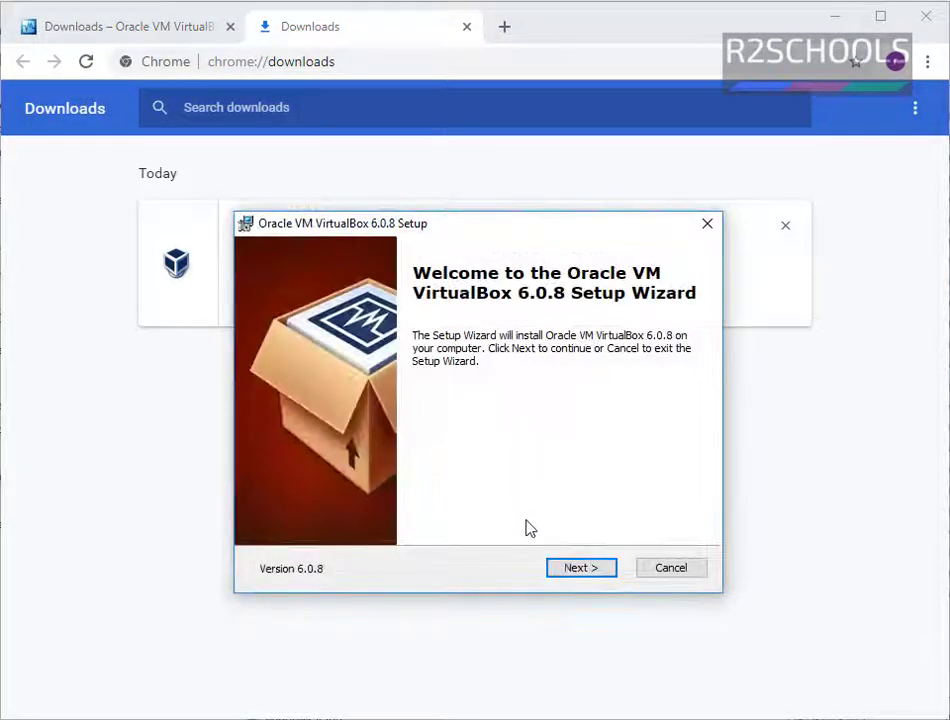
Accept the default features and shortcut options, and approve the network interfaces warning.
left_click(576, 578)
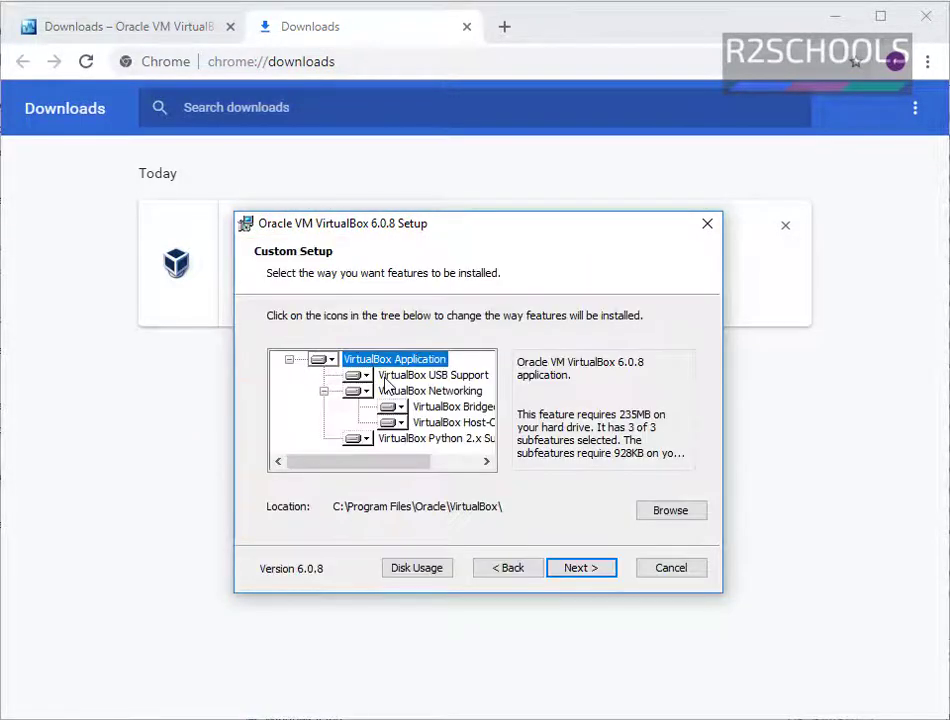
left_click(582, 570)
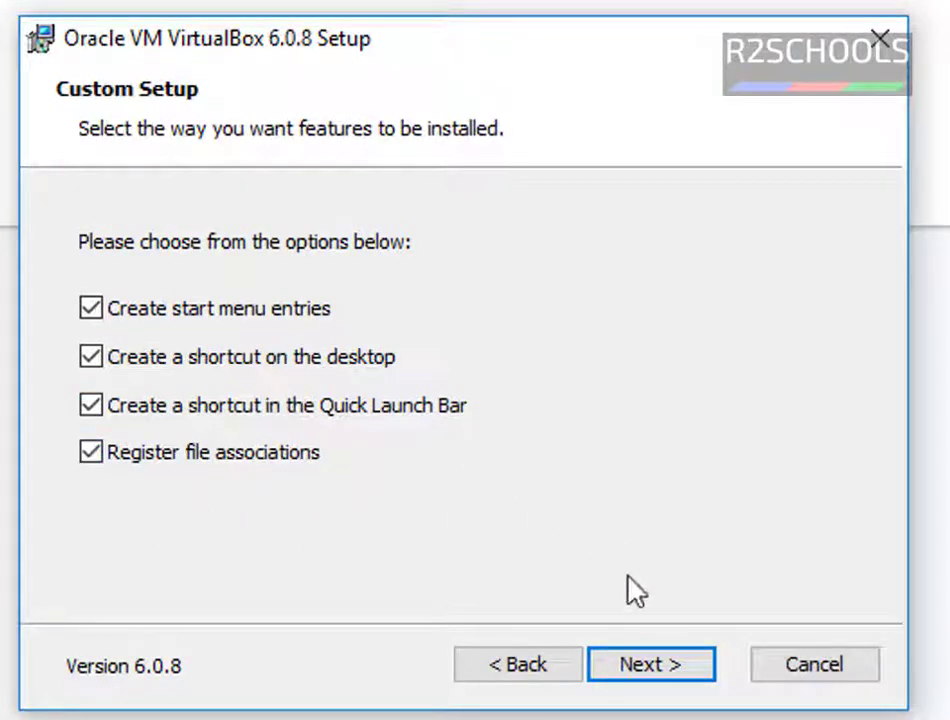
left_click(662, 669)
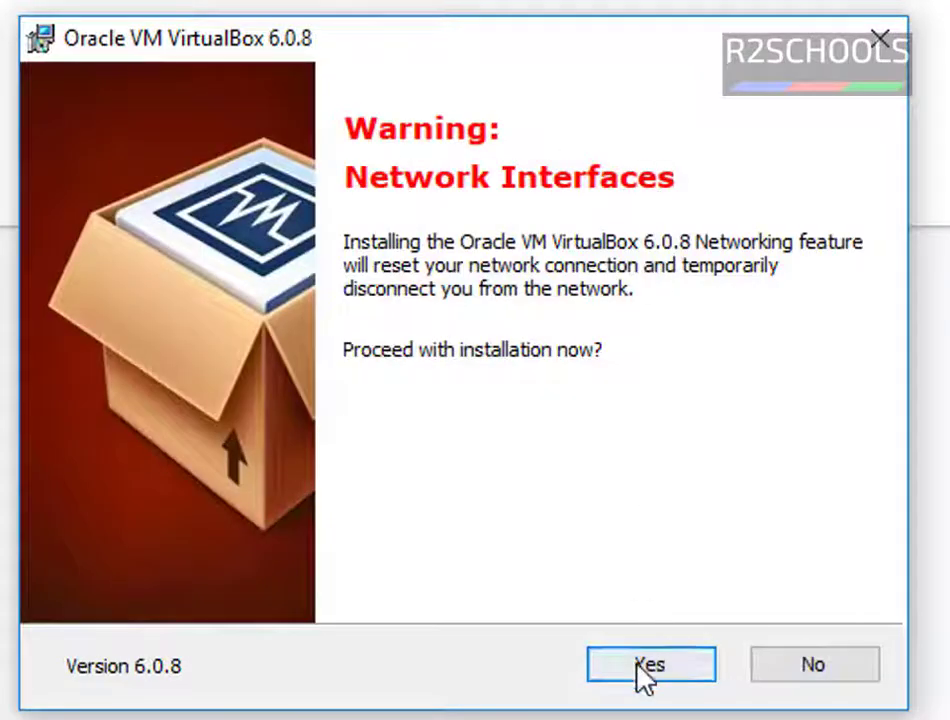
left_click(646, 666)
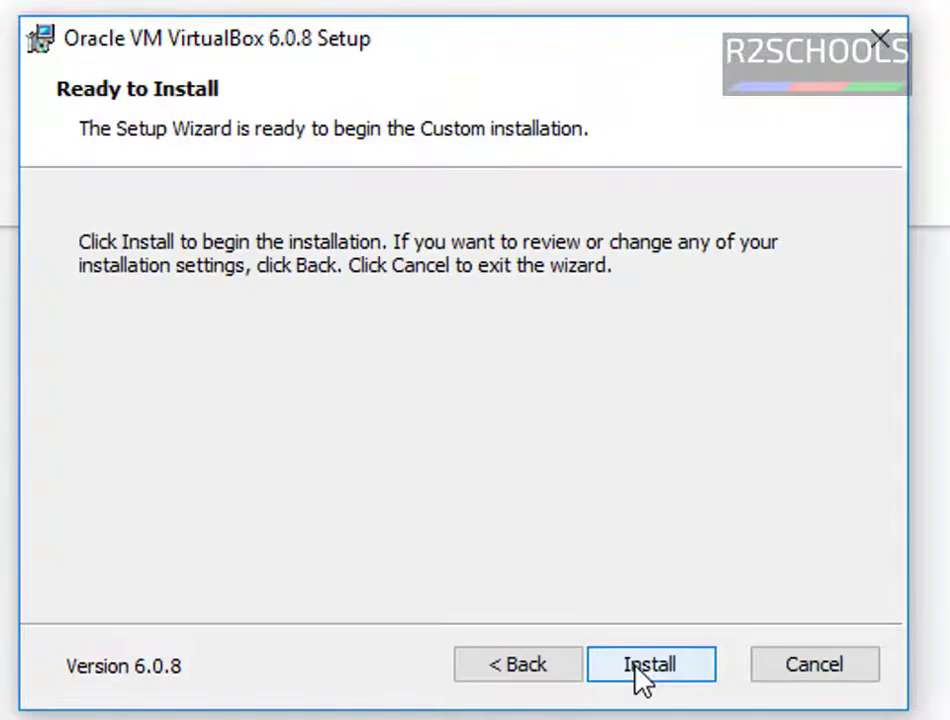
Install VirtualBox 6.0.8, leaving 'Start Oracle VM VirtualBox 6.0.8 after installation' checked.
left_click(640, 668)
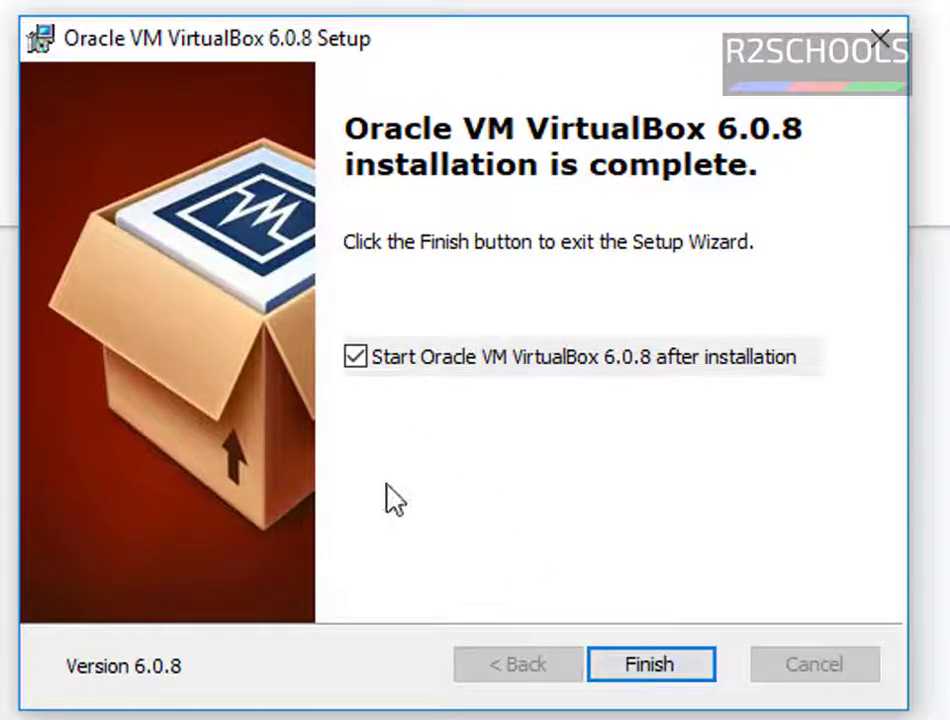
left_click(355, 360)
left_click(356, 358)
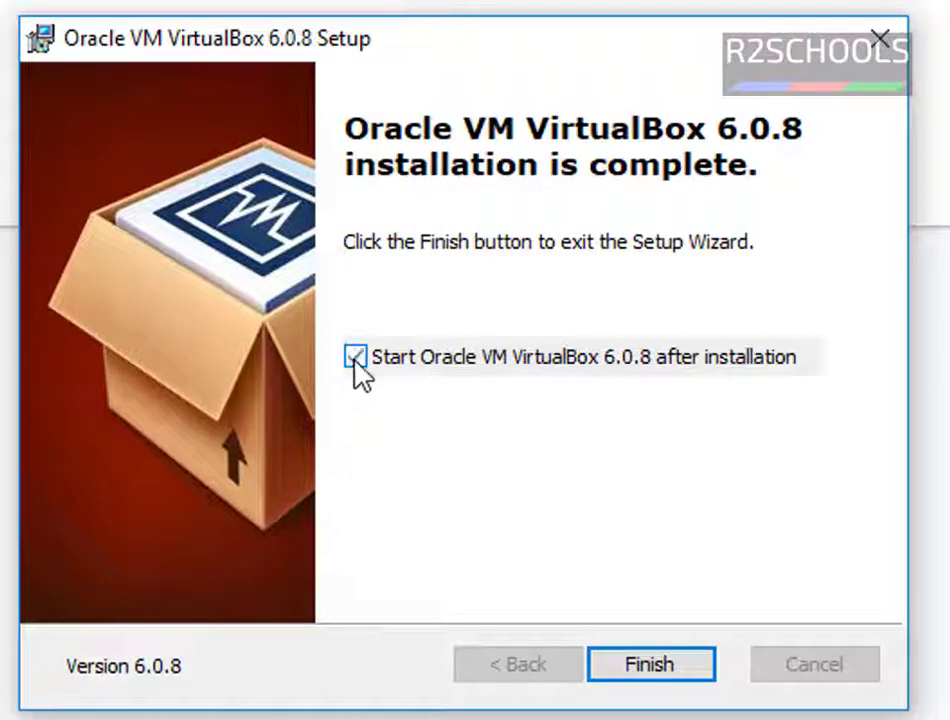
left_click(356, 358)
Finish the installer and start a new virtual machine in VirtualBox Manager.
left_click(650, 666)
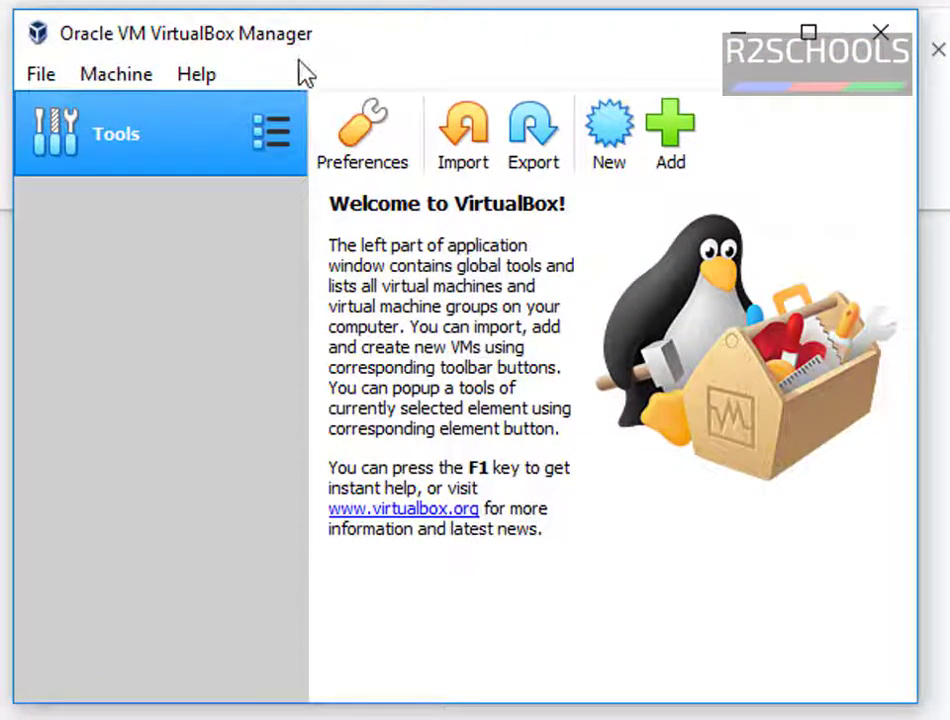
left_click(118, 76)
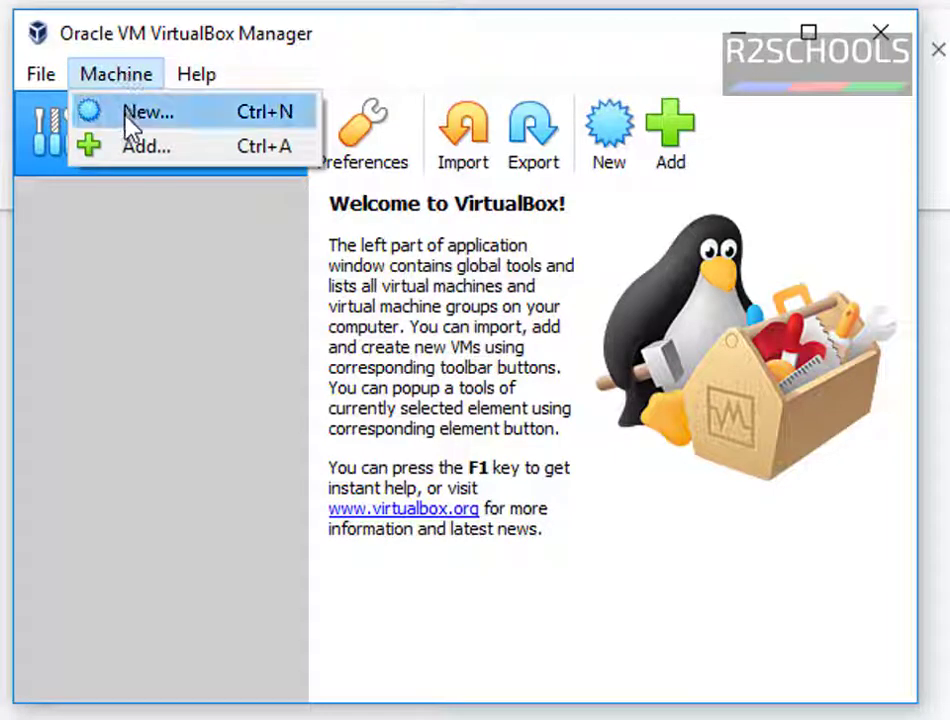
left_click(138, 333)
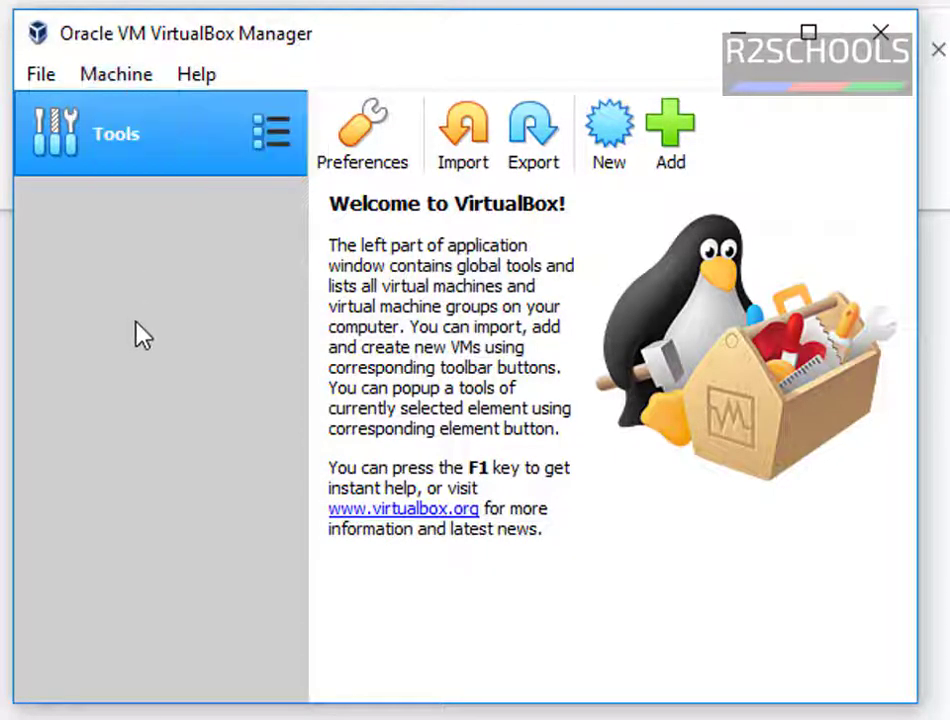
left_click(598, 144)
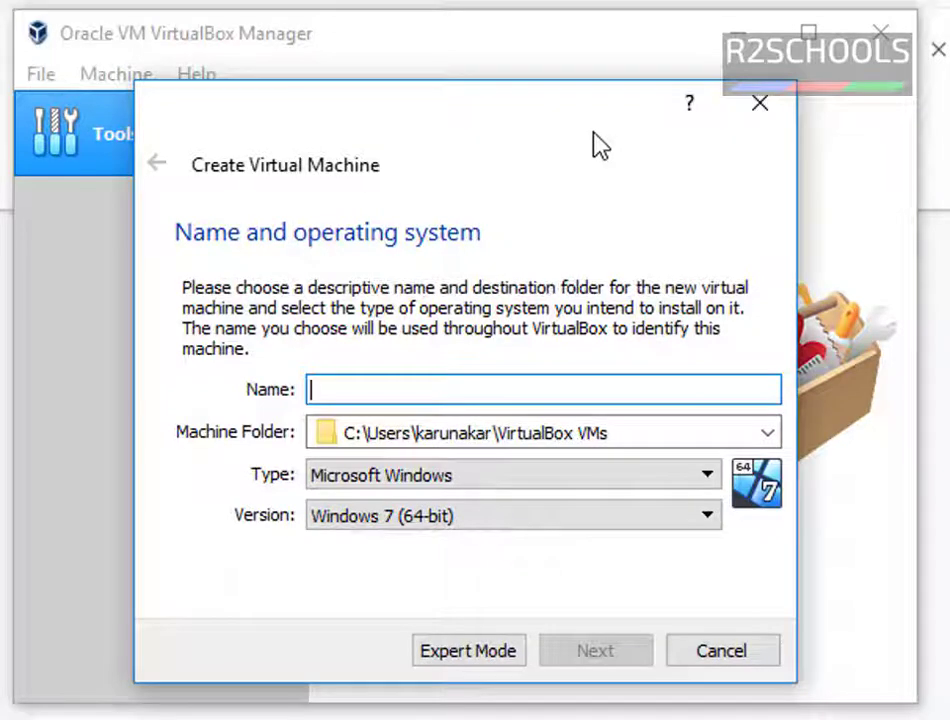
Name the machine Ubuntu19 with type Linux and version Ubuntu (64-bit).
type("Ubunt")
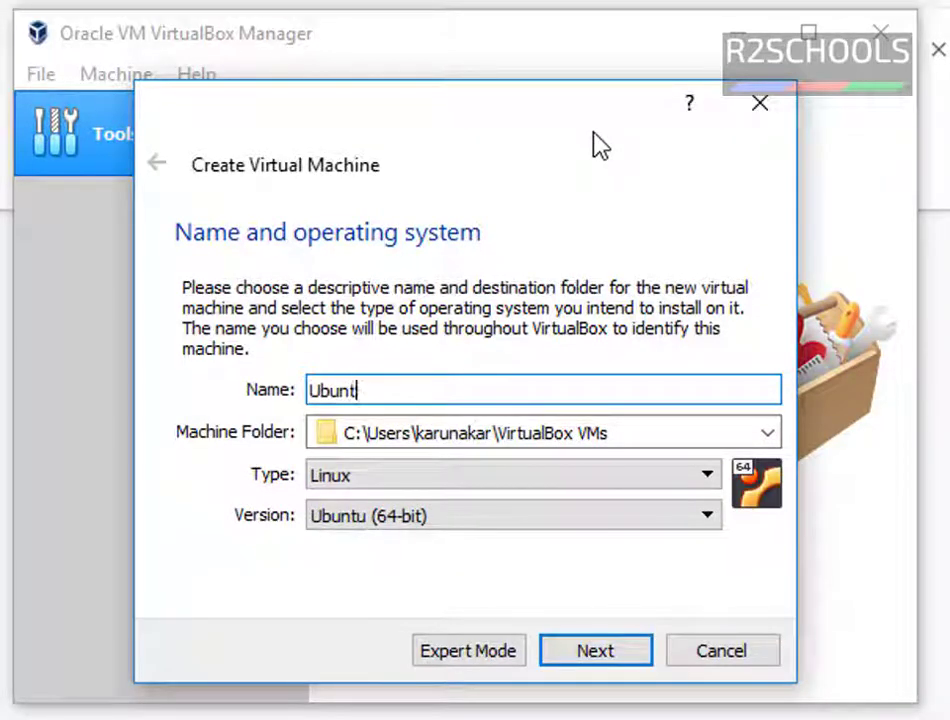
type("u19")
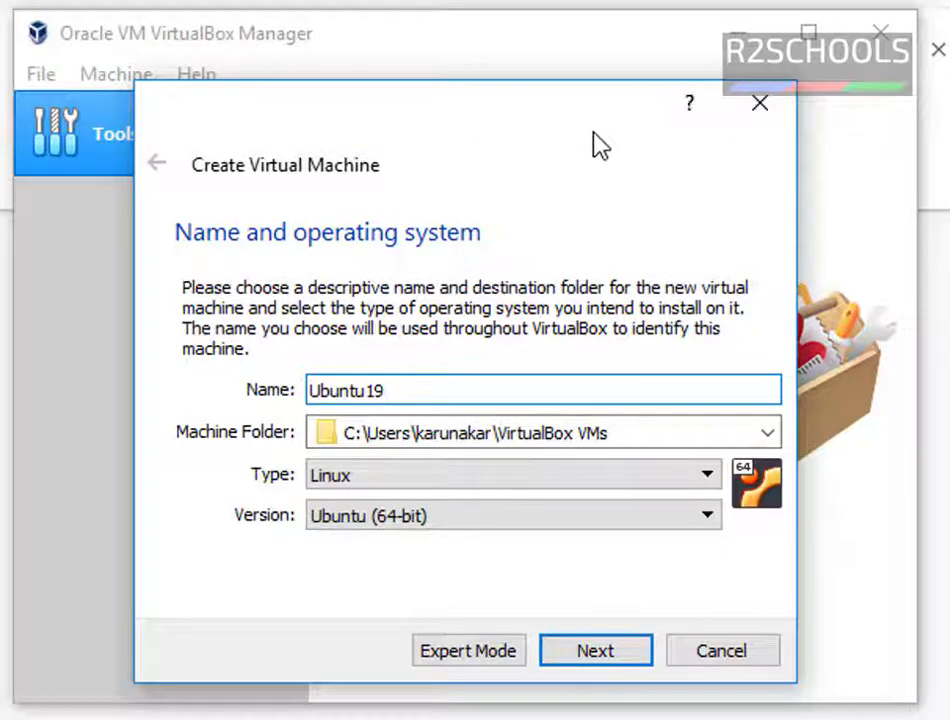
left_click(633, 433)
left_click_drag(633, 433, 572, 447)
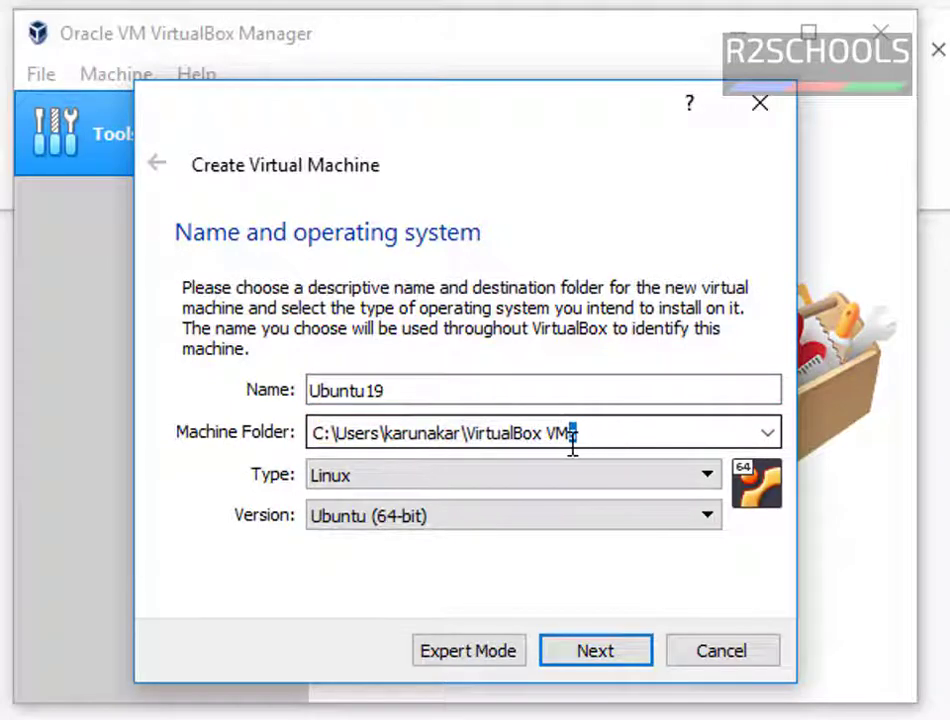
left_click(404, 485)
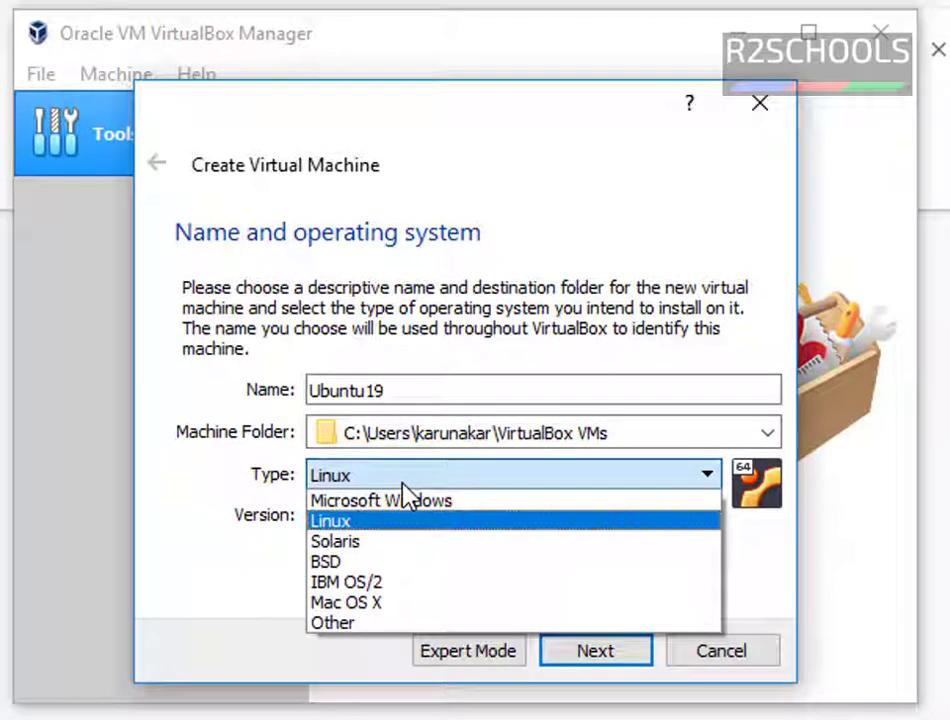
left_click(330, 520)
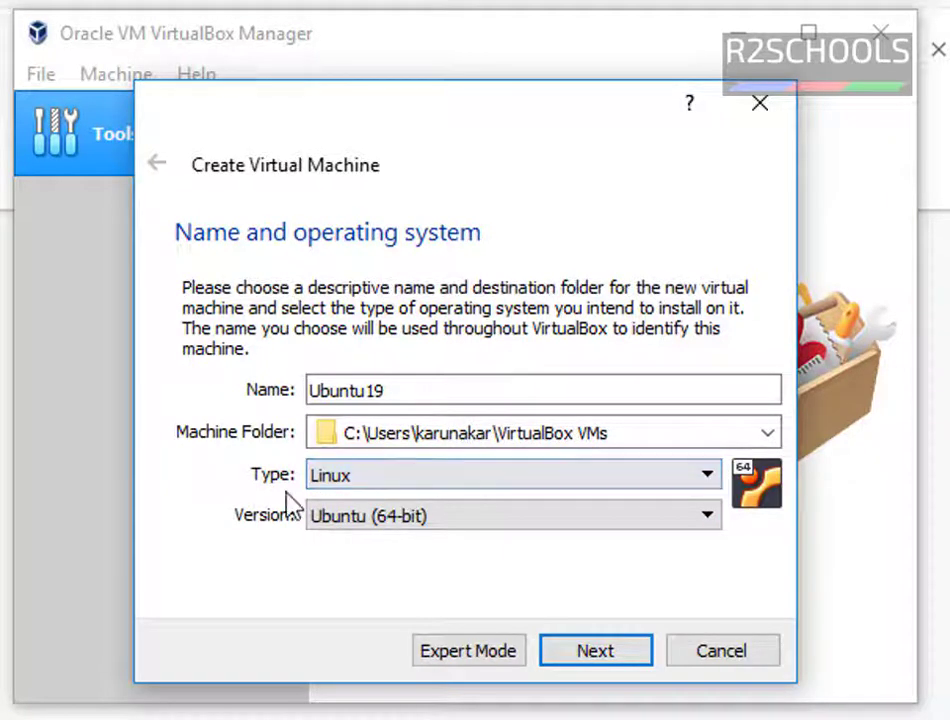
left_click(372, 522)
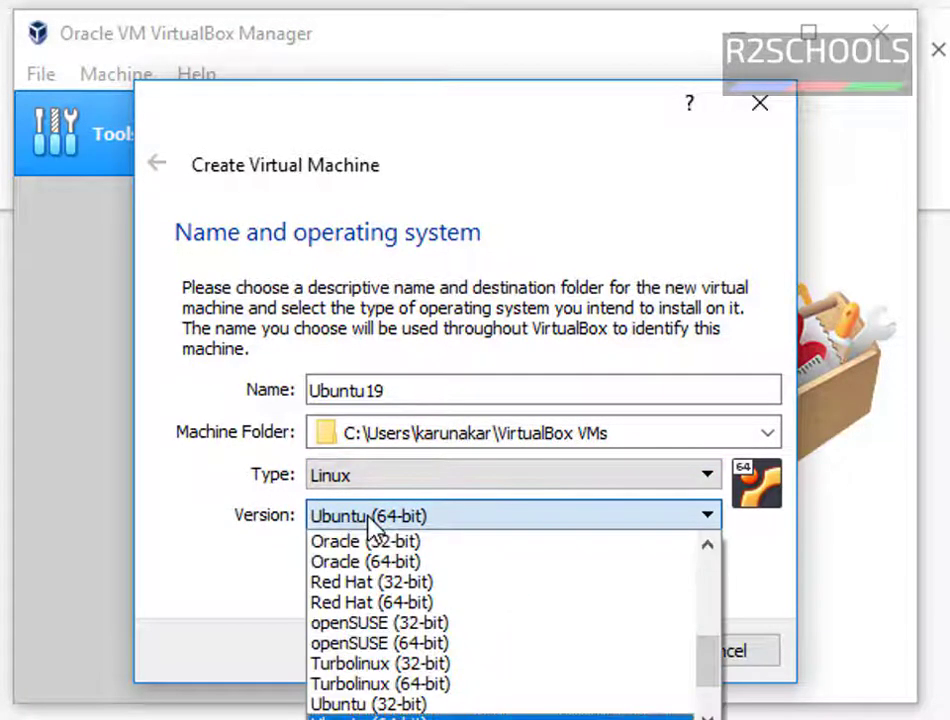
left_click(370, 522)
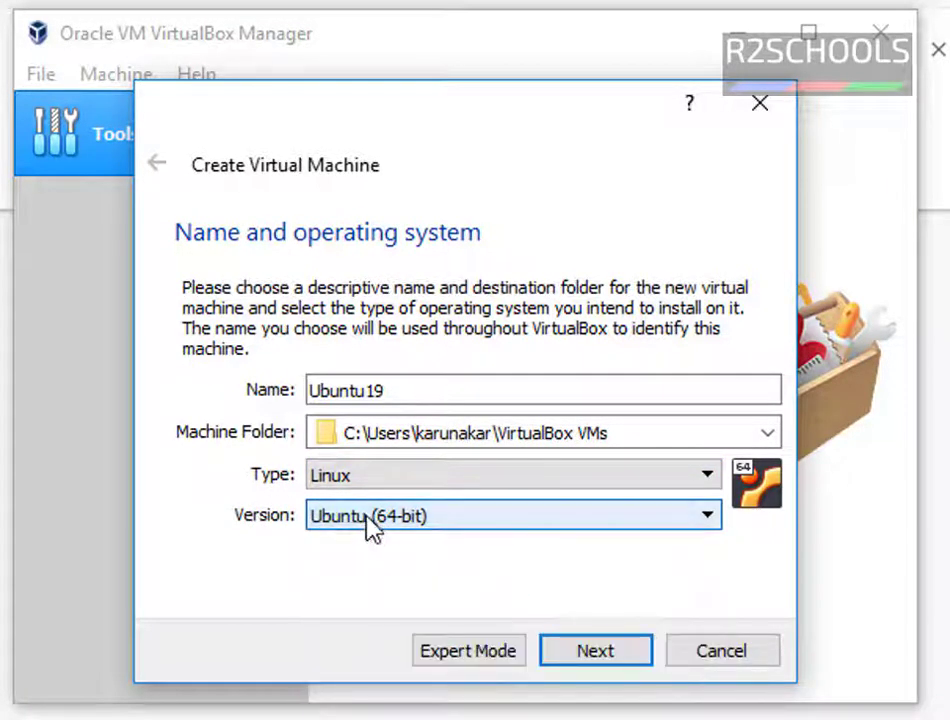
Set the memory size to 1024 MB and continue to the hard disk page.
left_click(585, 650)
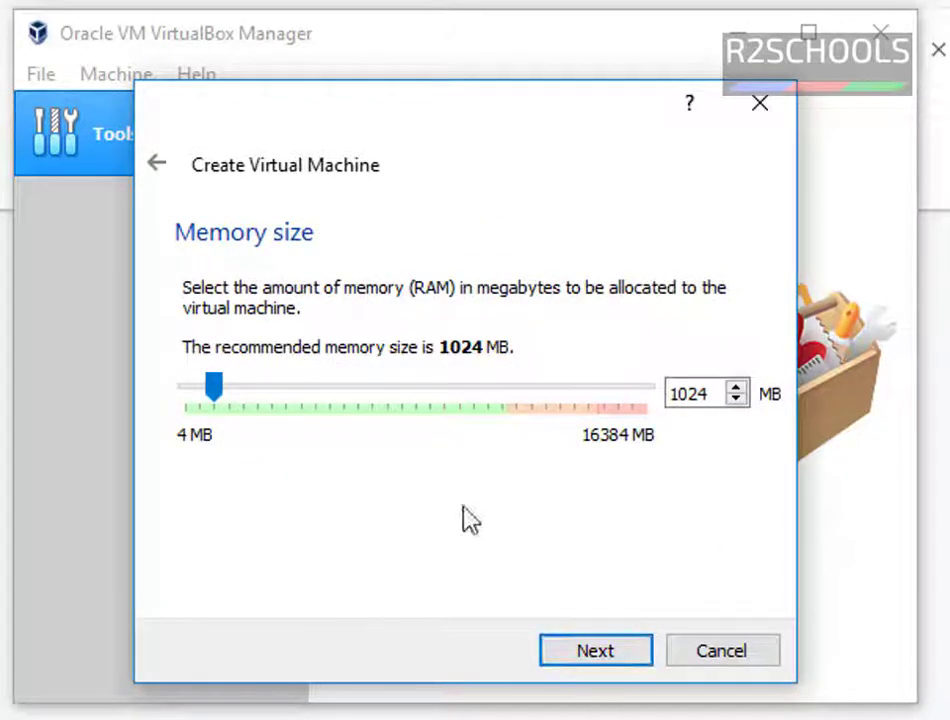
double_click(685, 405)
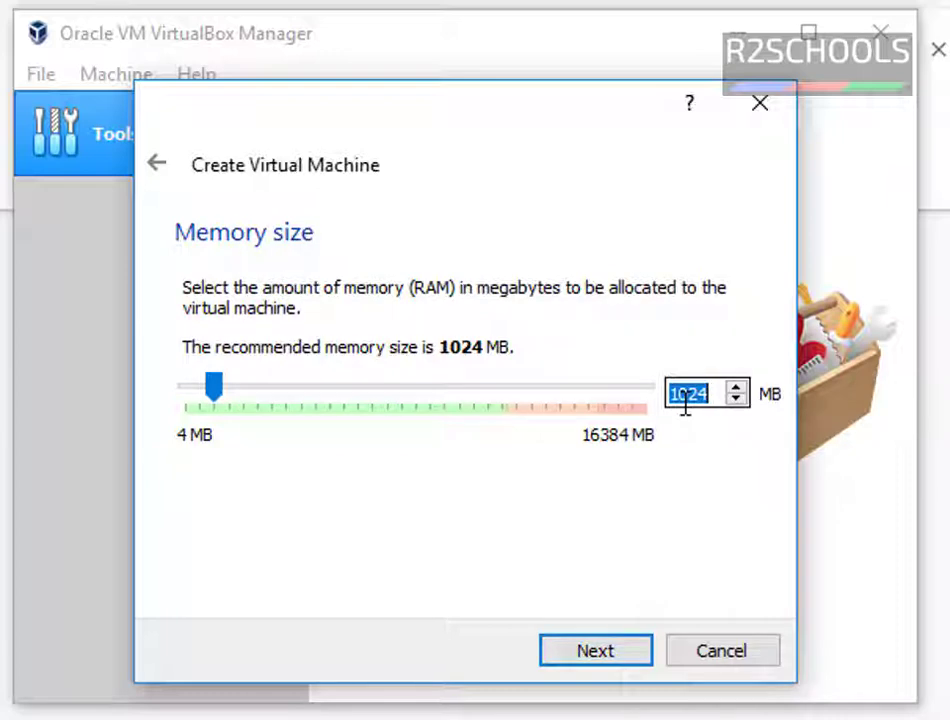
type("2048")
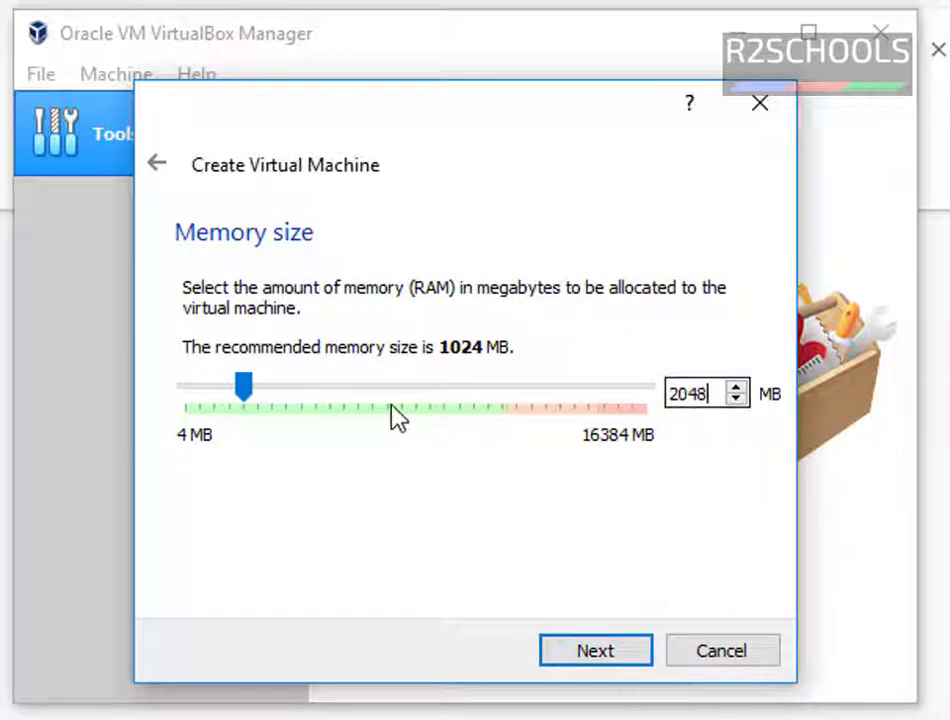
key("BackSpace")
key("BackSpace")
key("BackSpace")
key("BackSpace")
type("1024")
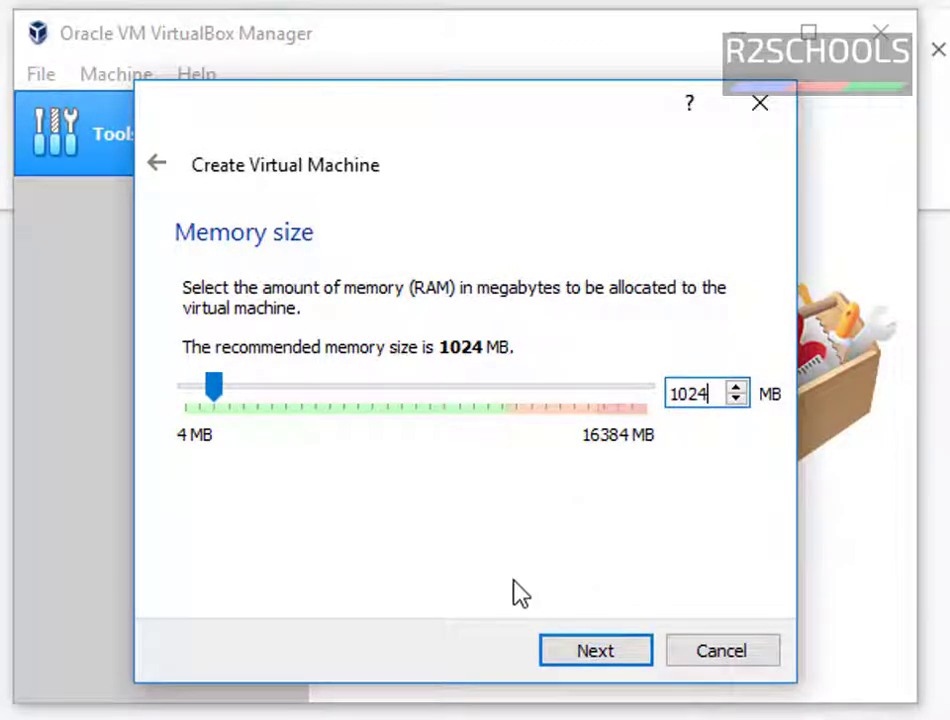
left_click(584, 662)
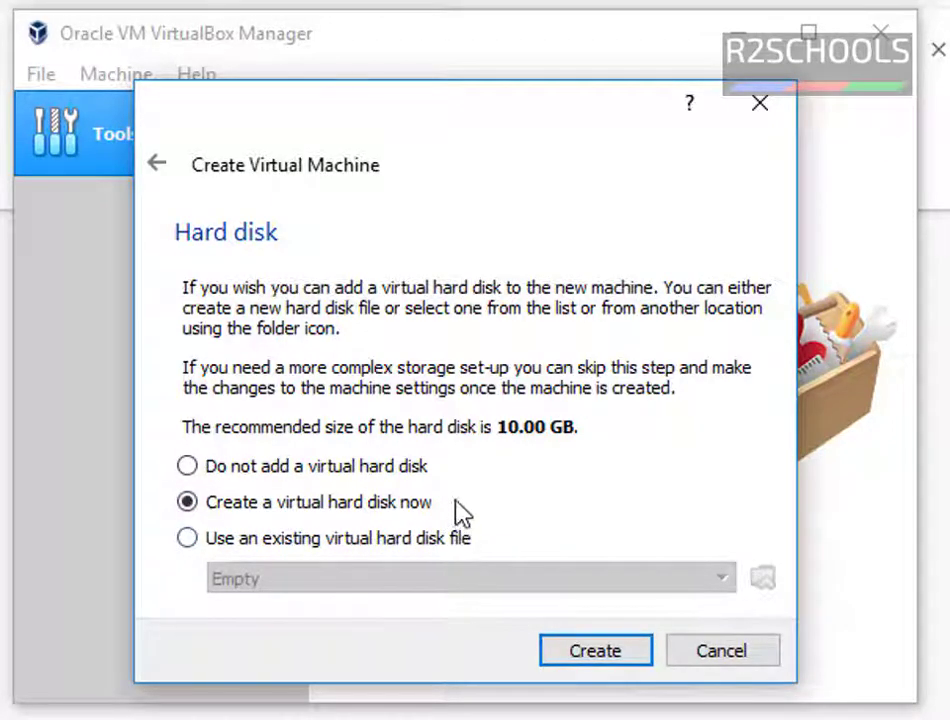
Create a dynamically allocated 20 GB VMDK disk and finish the Ubuntu19 machine.
left_click(592, 652)
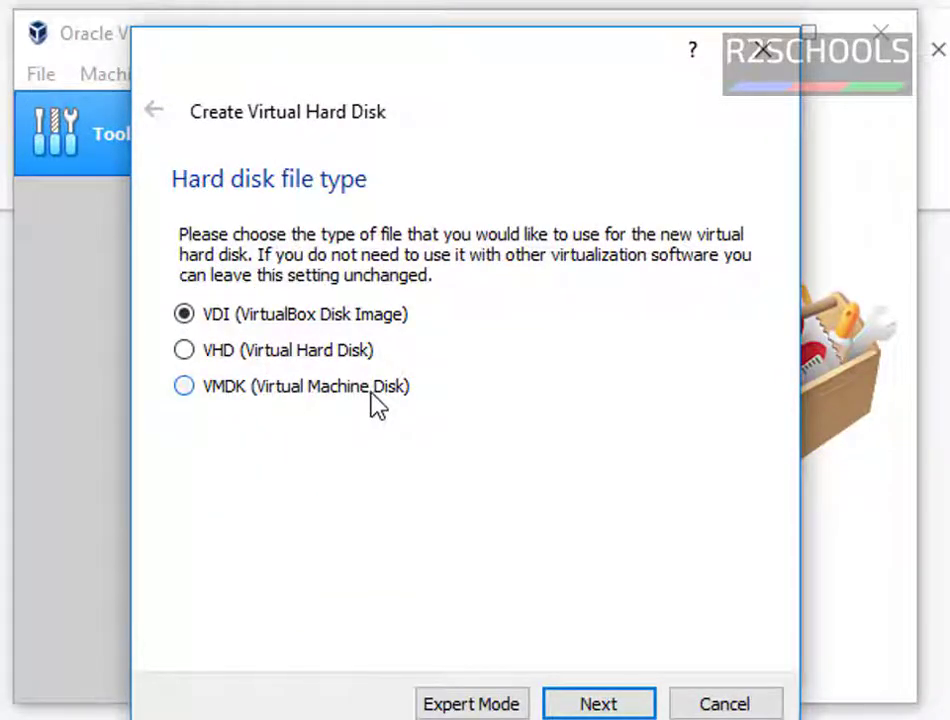
left_click(591, 706)
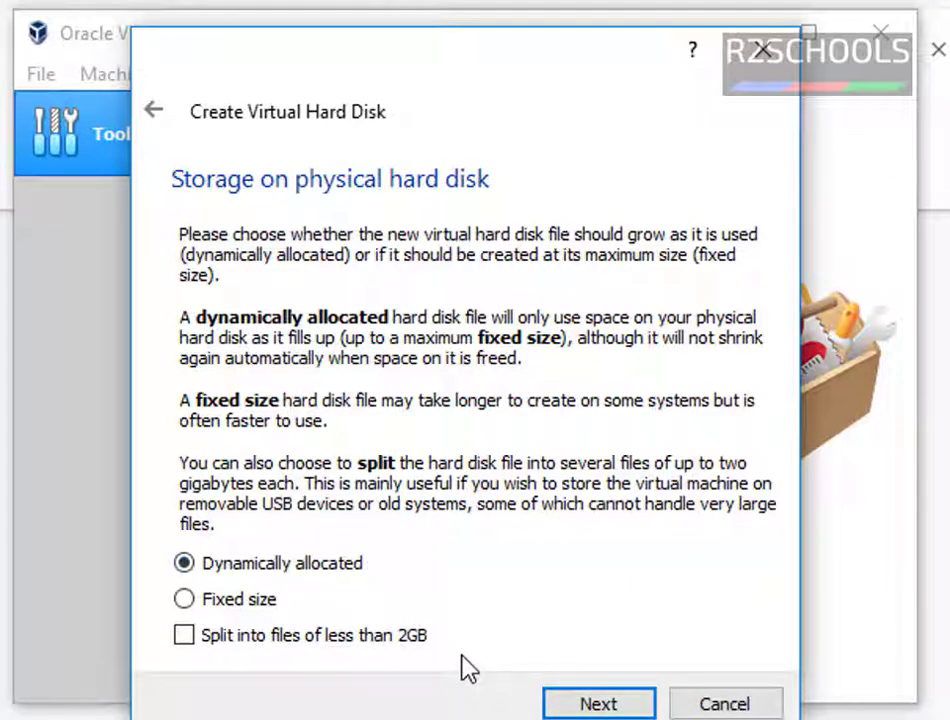
left_click(552, 708)
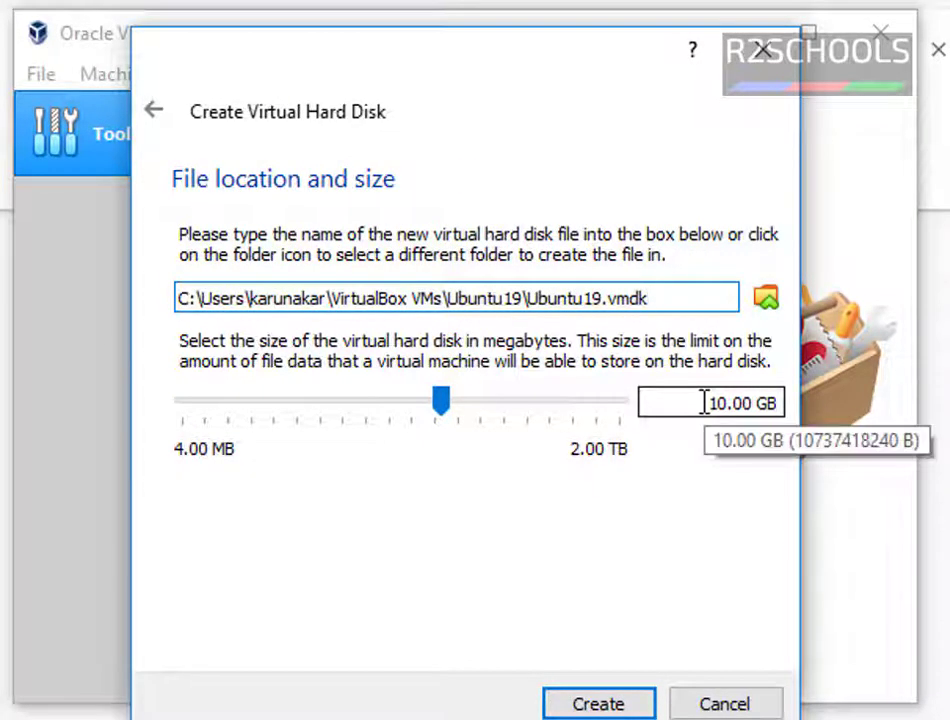
left_click_drag(704, 402, 730, 403)
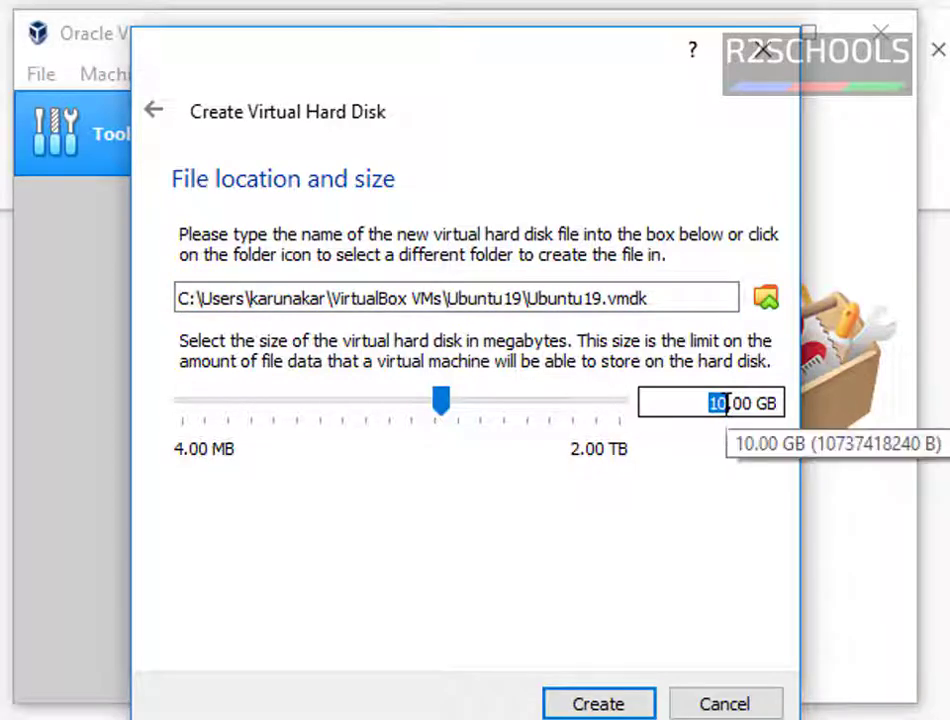
type("20")
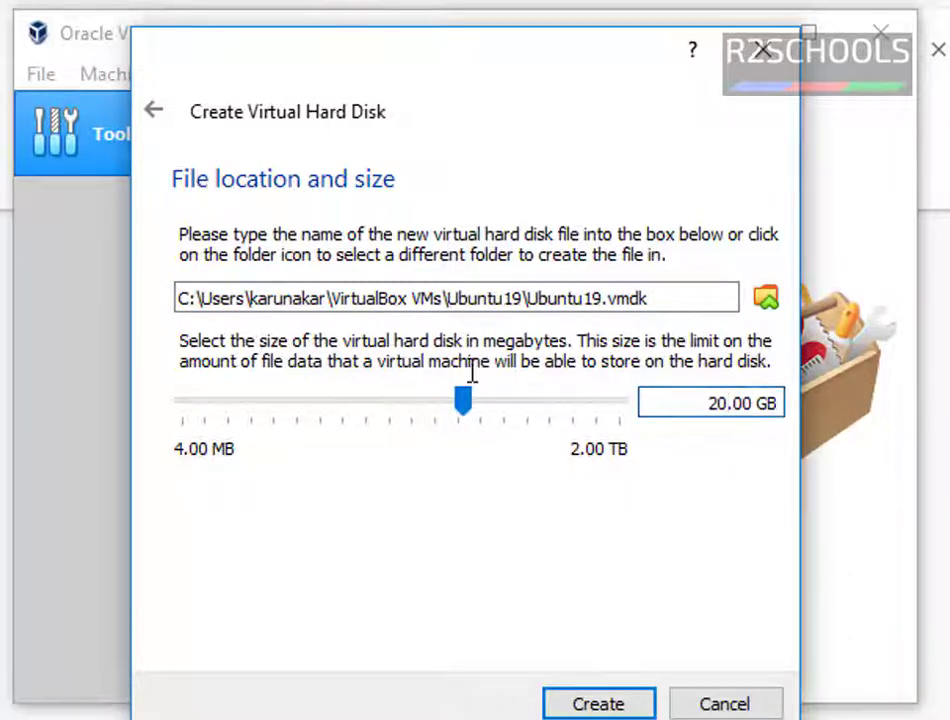
left_click(620, 706)
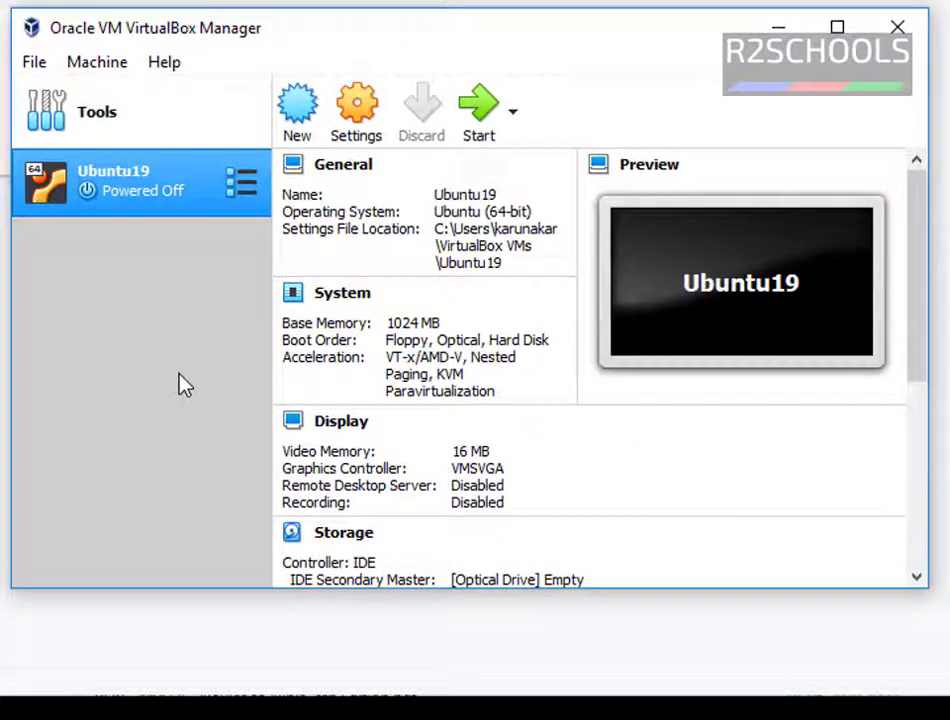
In Ubuntu19's Storage settings, select the empty IDE optical drive and show its disc options.
left_click(363, 104)
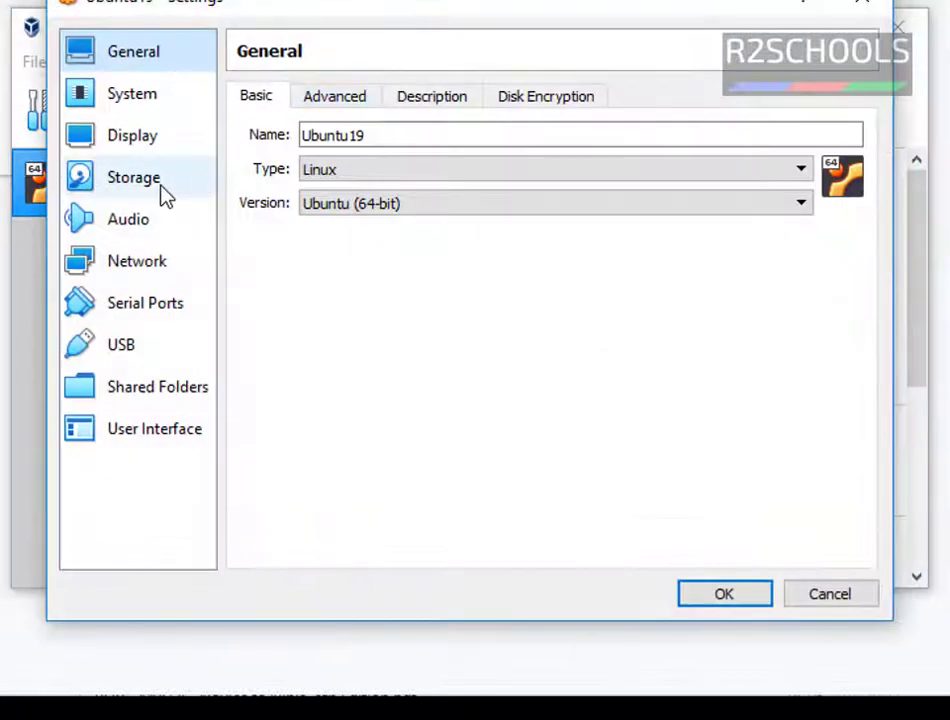
left_click(153, 190)
left_click(312, 160)
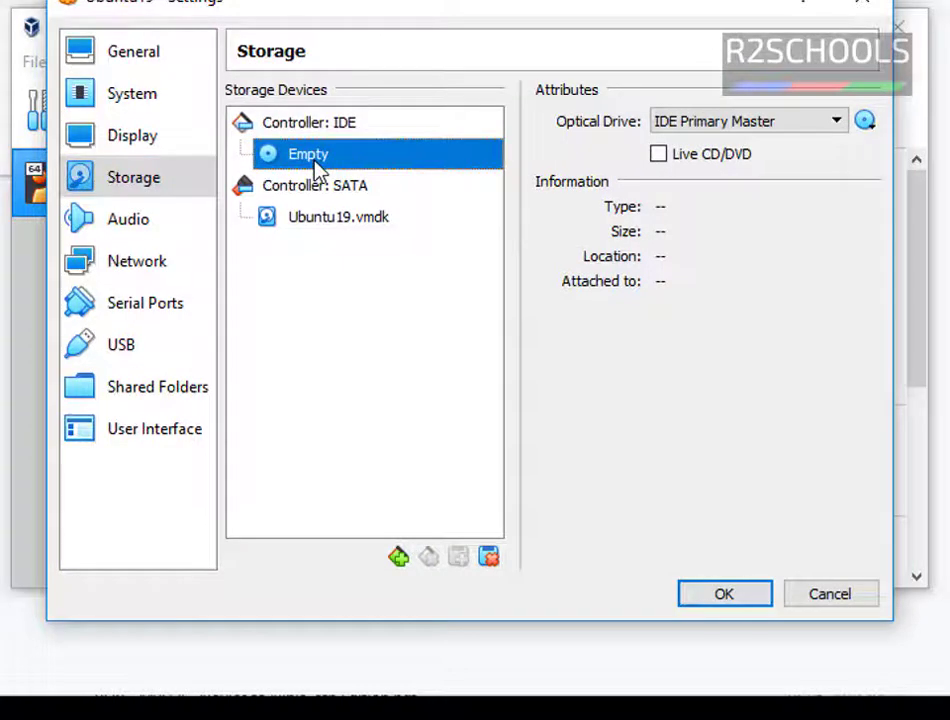
left_click(866, 122)
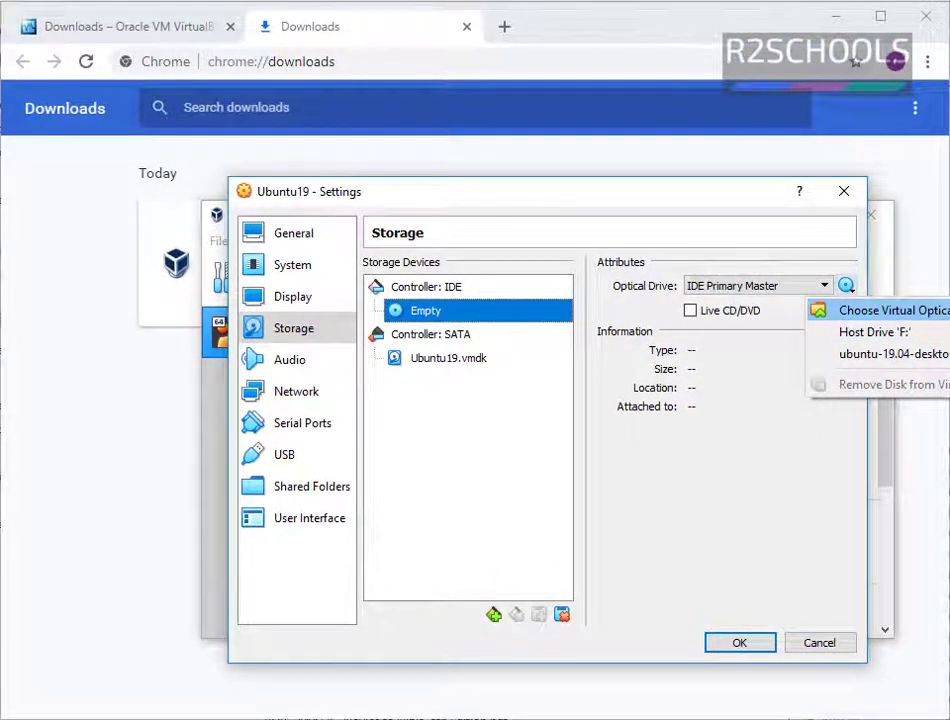
Browse Downloads and load ubuntu-19.04-desktop-amd64.iso (1.95 GB) into Ubuntu19's IDE optical drive.
left_click(880, 310)
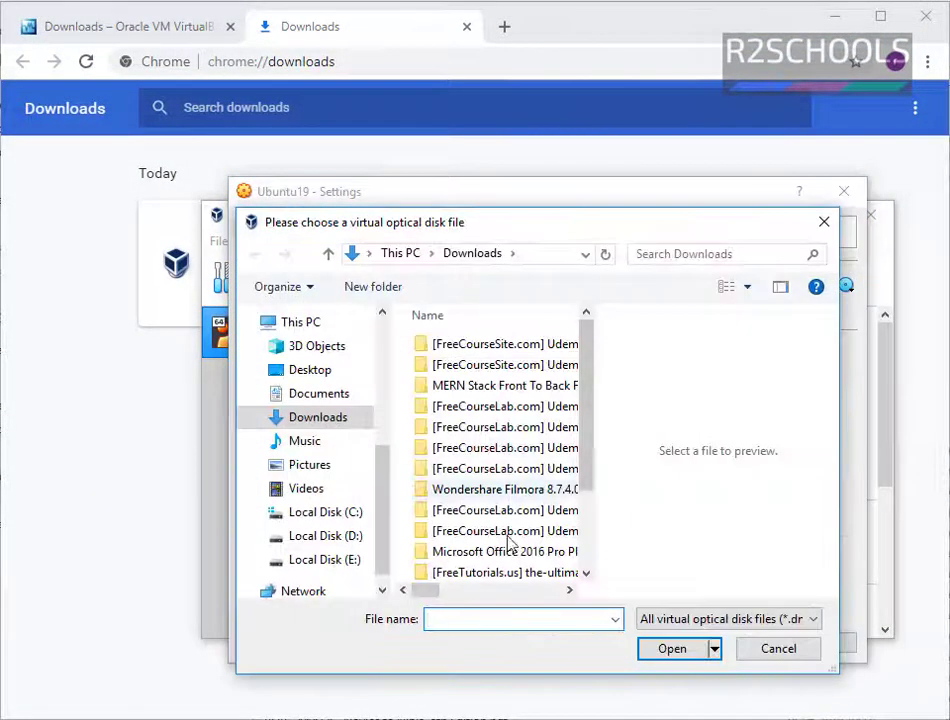
left_click_drag(583, 419, 556, 576)
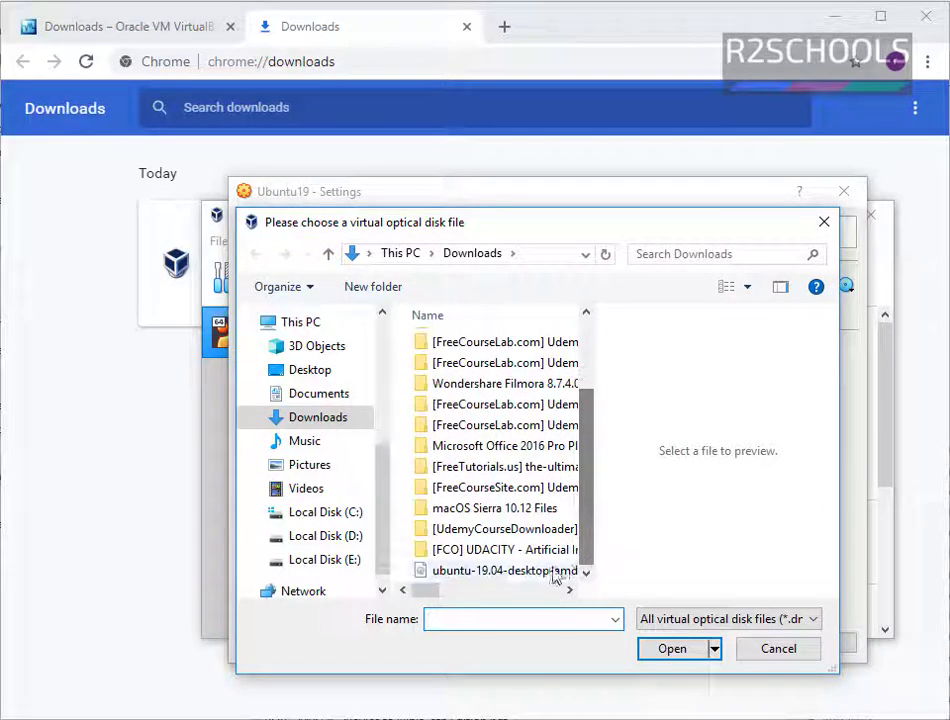
left_click(541, 270)
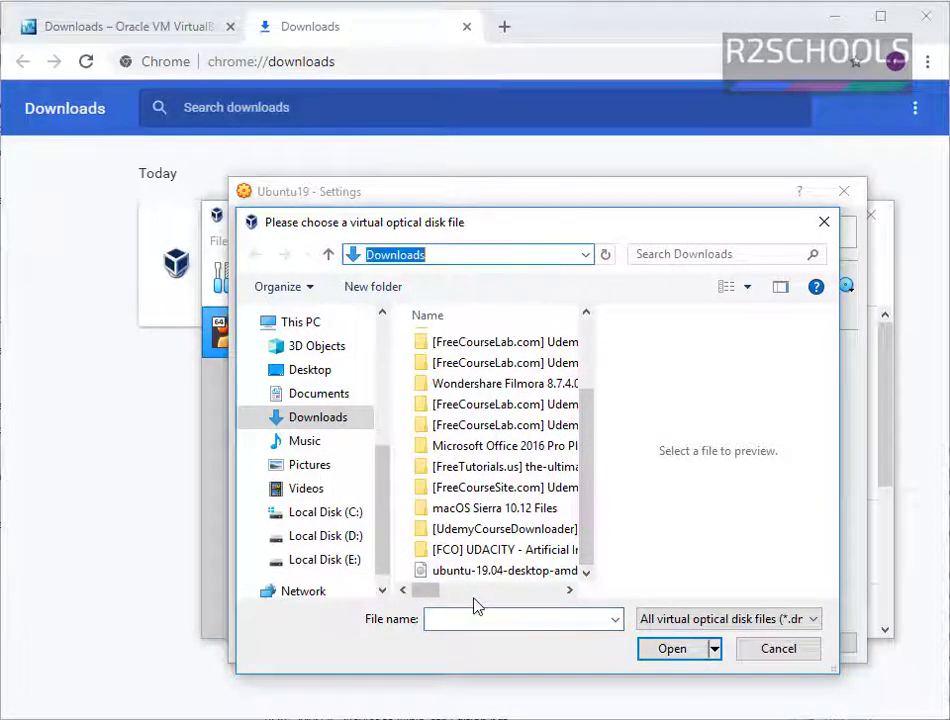
left_click(484, 572)
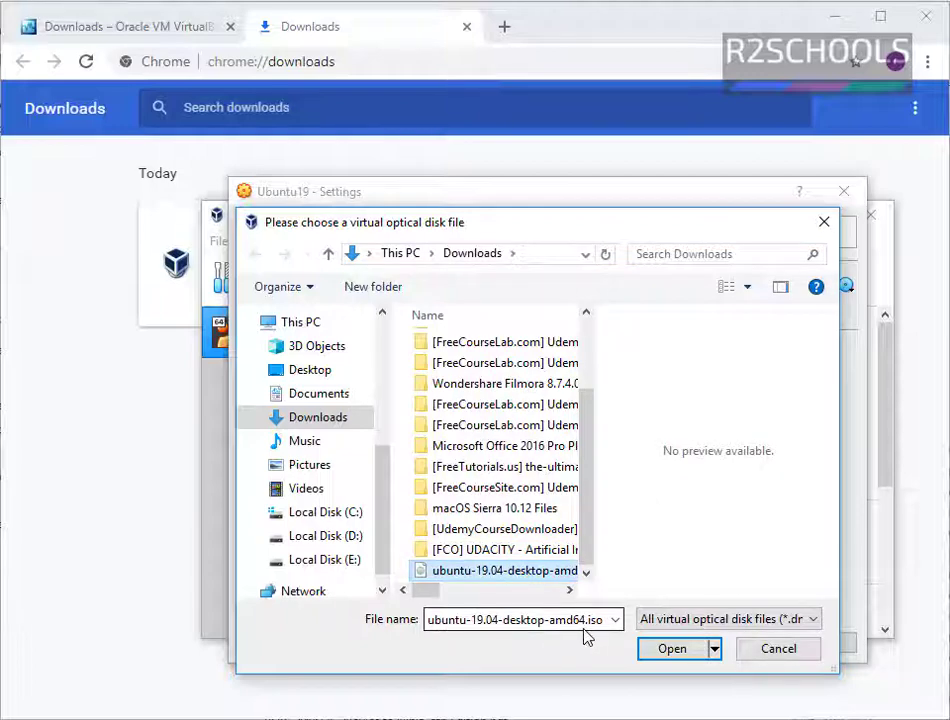
left_click(660, 652)
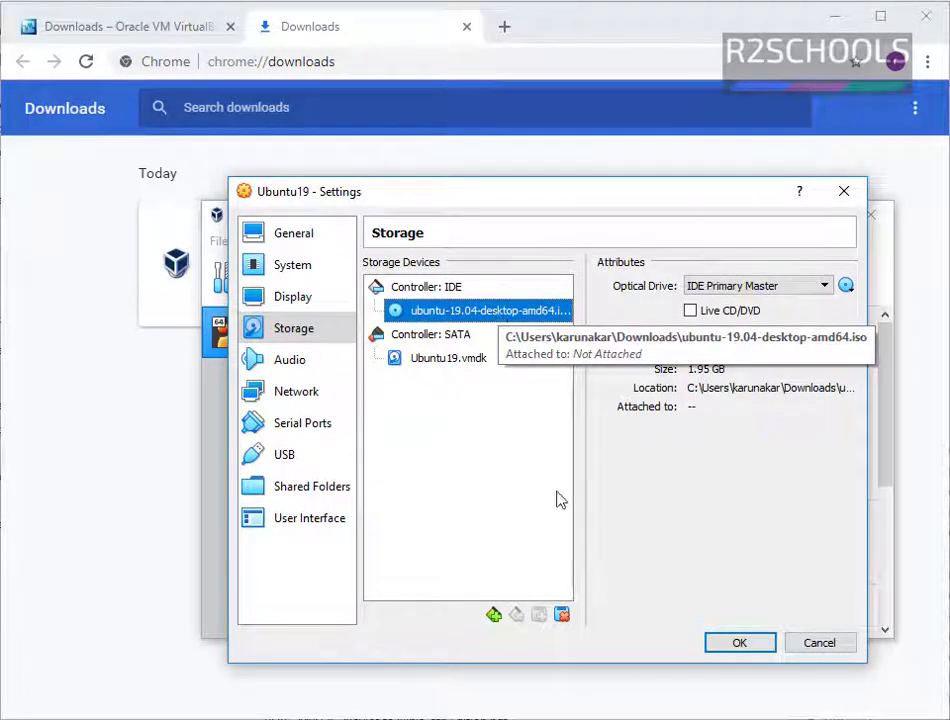
Confirm Ubuntu19's storage settings with the ISO attached, then boot the machine.
left_click(744, 648)
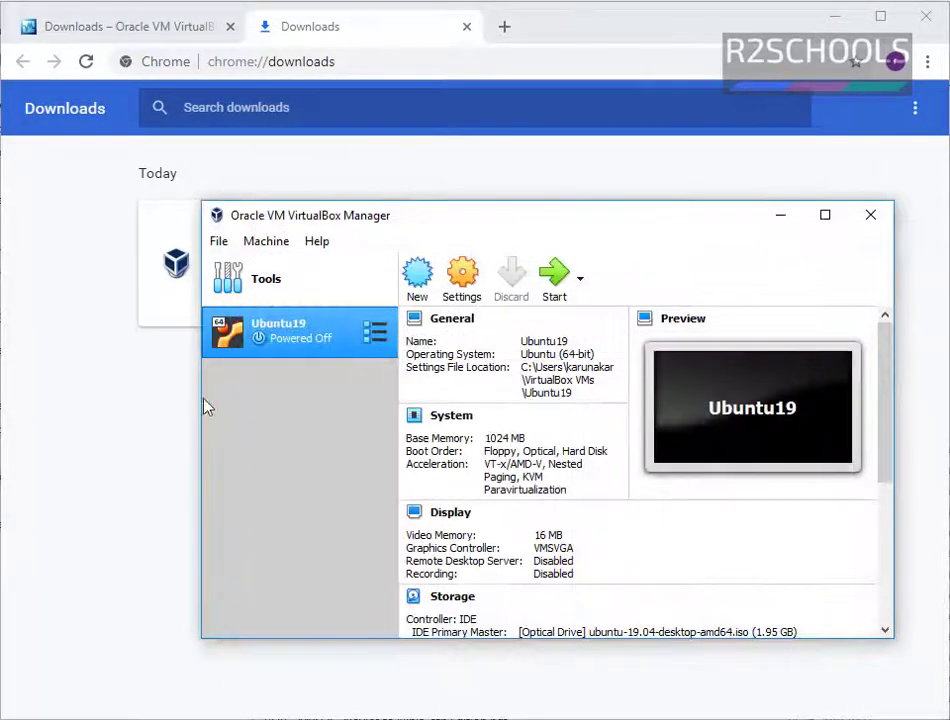
left_click(556, 280)
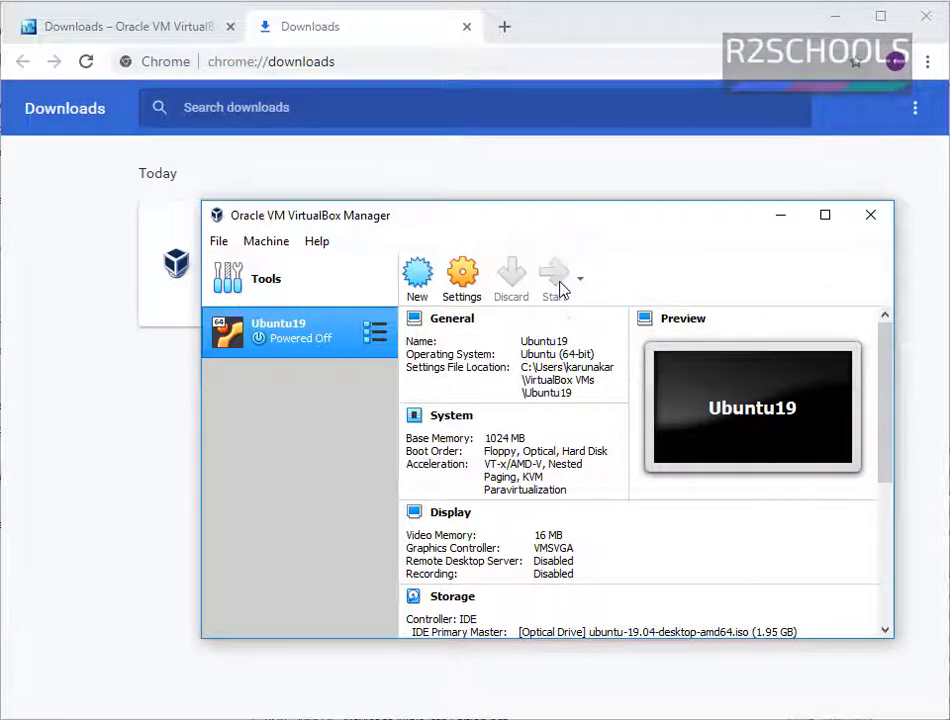